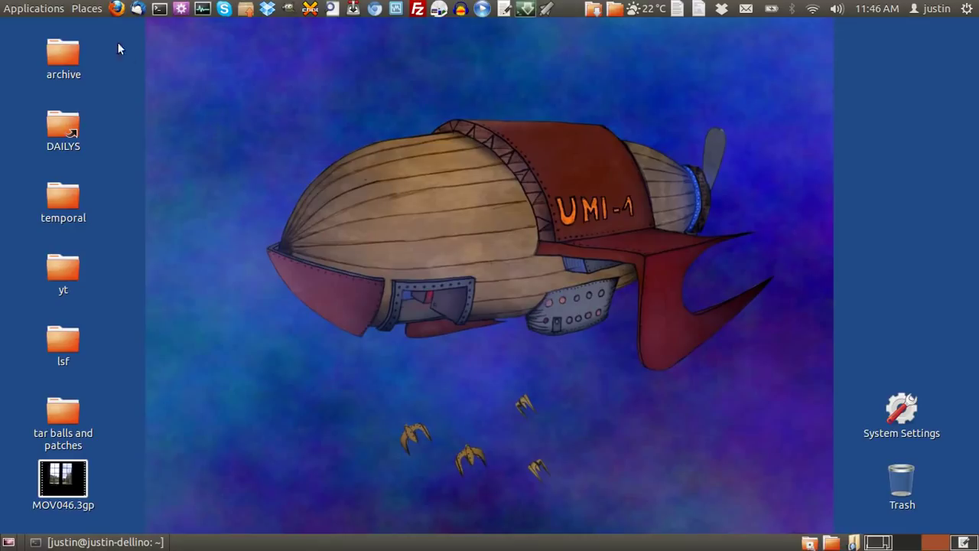
In a new terminal, run 'sudo apt-get install openshot' and enter the account password.
click(159, 11)
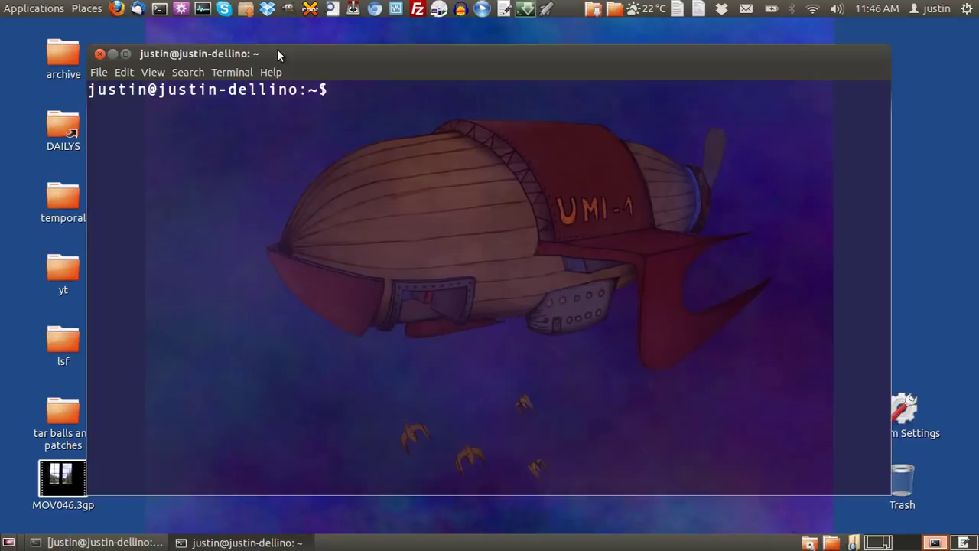
drag(278, 53, 315, 65)
text(sudo )
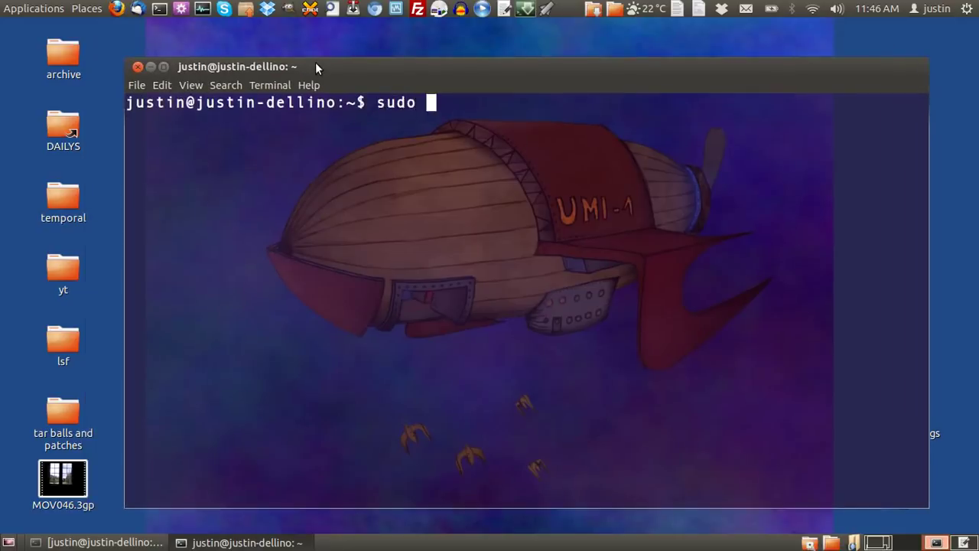
text(ap-tget)
key(BackSpace)
key(BackSpace)
key(BackSpace)
key(BackSpace)
key(BackSpace)
text(t)
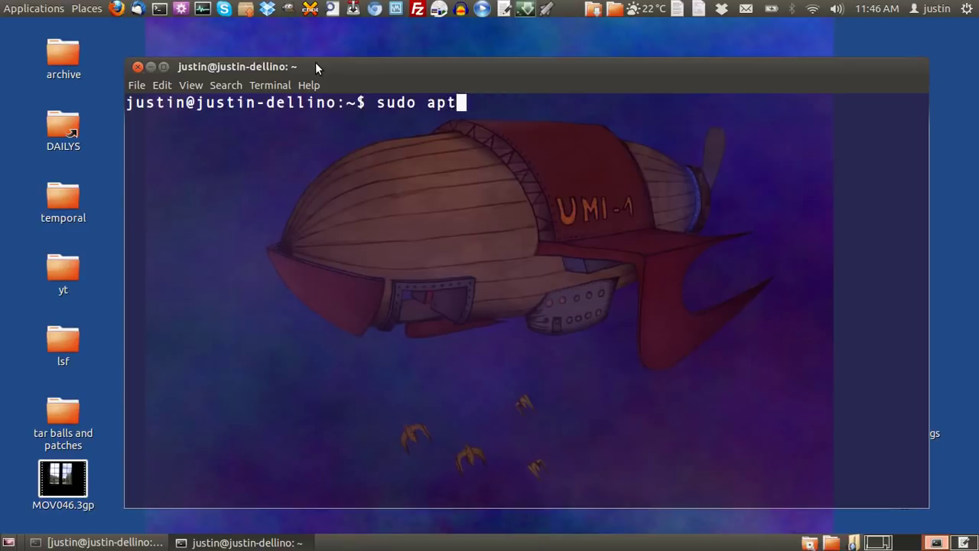
text(-get install )
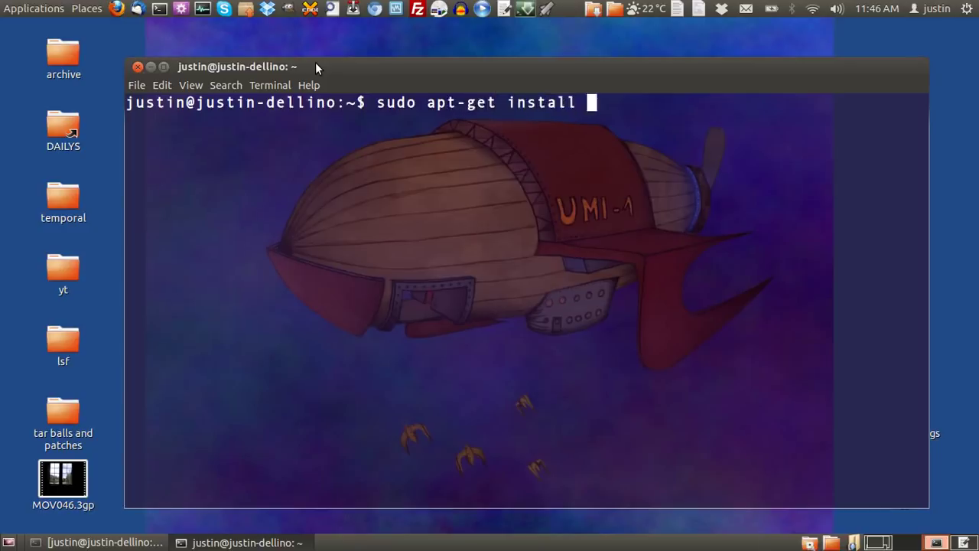
text(openshot)
key(Return)
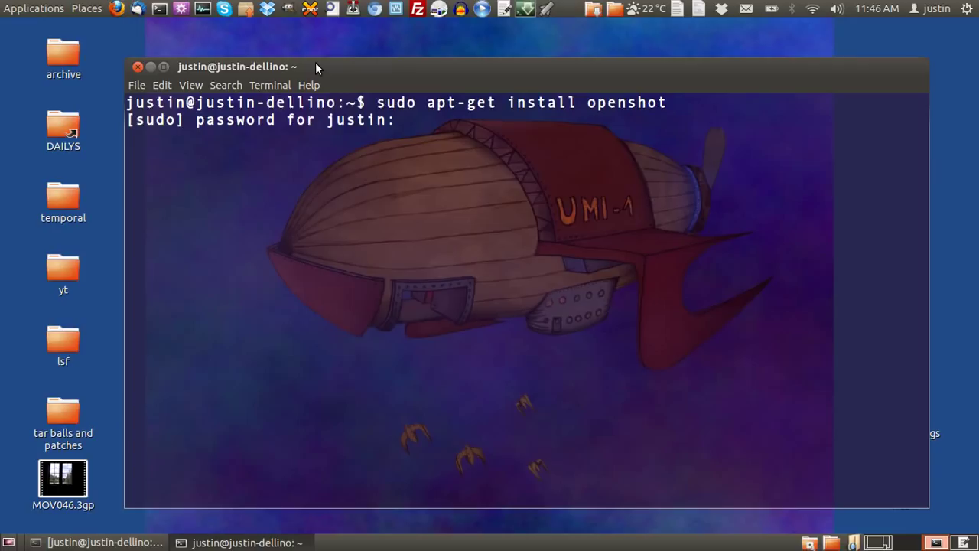
key(Return)
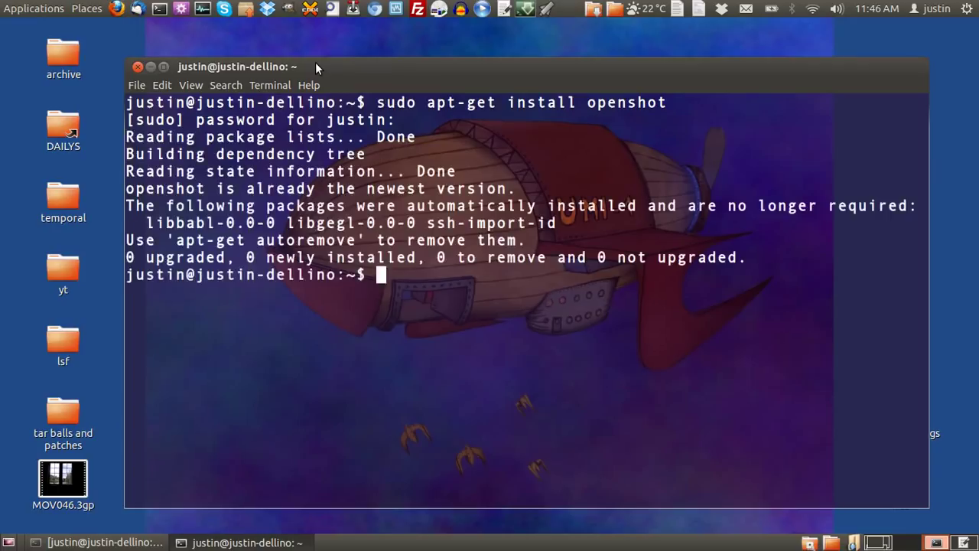
Close the terminal and launch OpenShot Video Editor from Applications > Sound & Video.
click(137, 66)
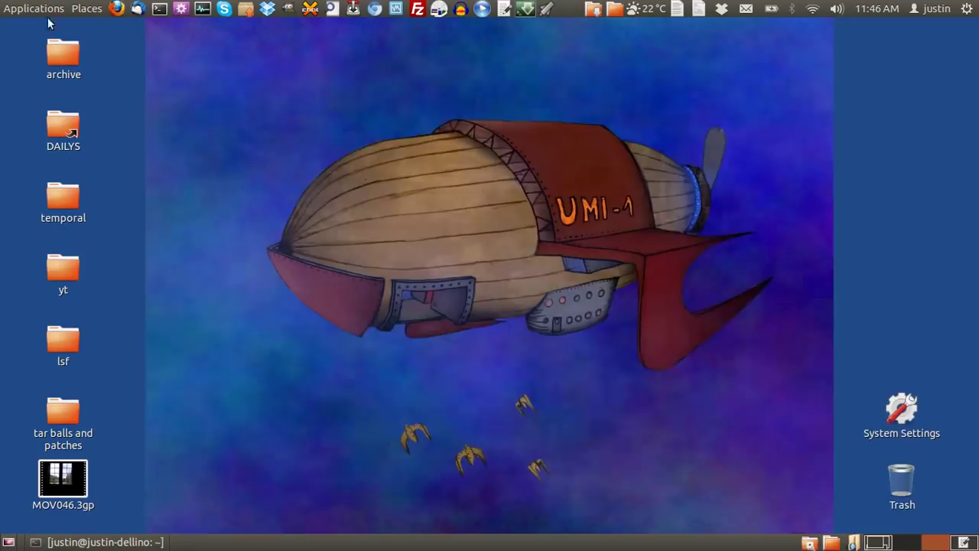
click(33, 9)
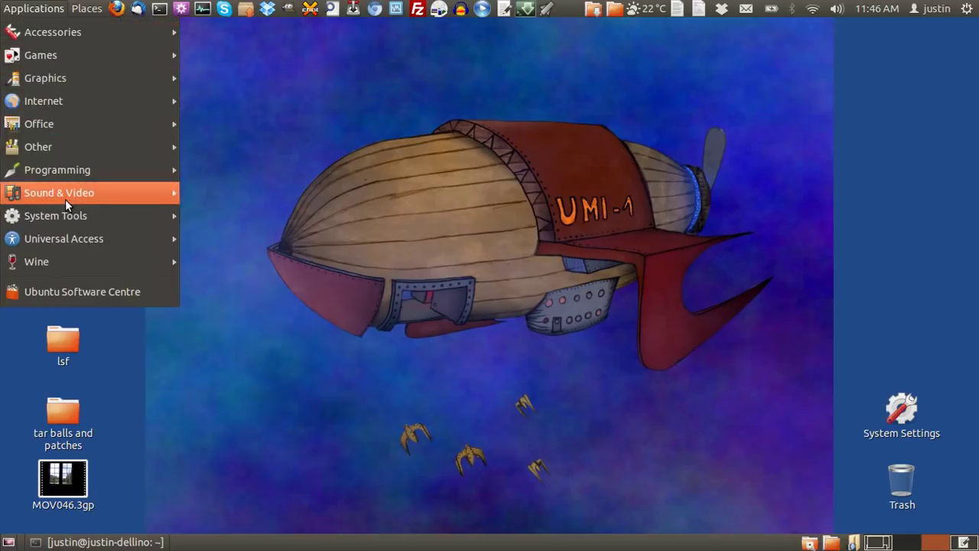
mouse_move(65, 199)
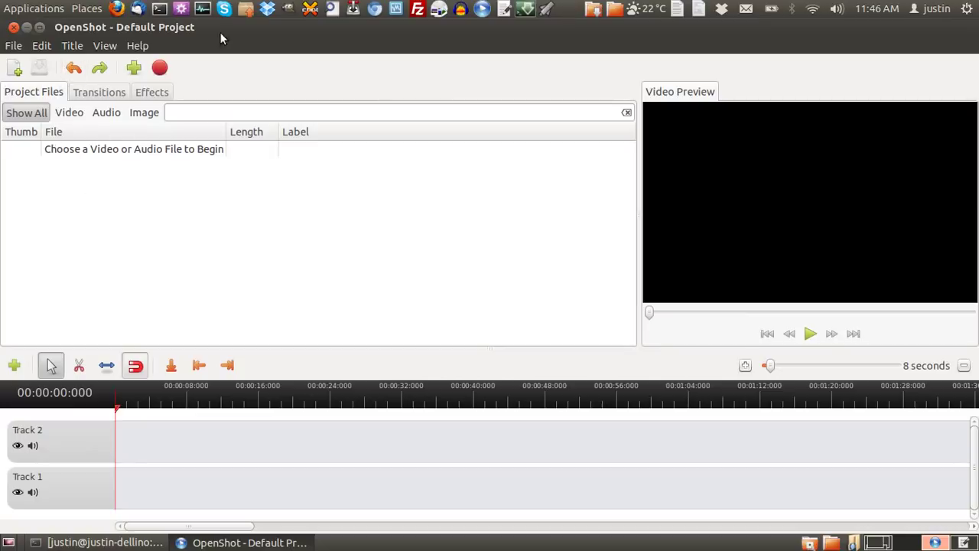
Import MOV046.3gp from the Desktop into the project files.
click(133, 69)
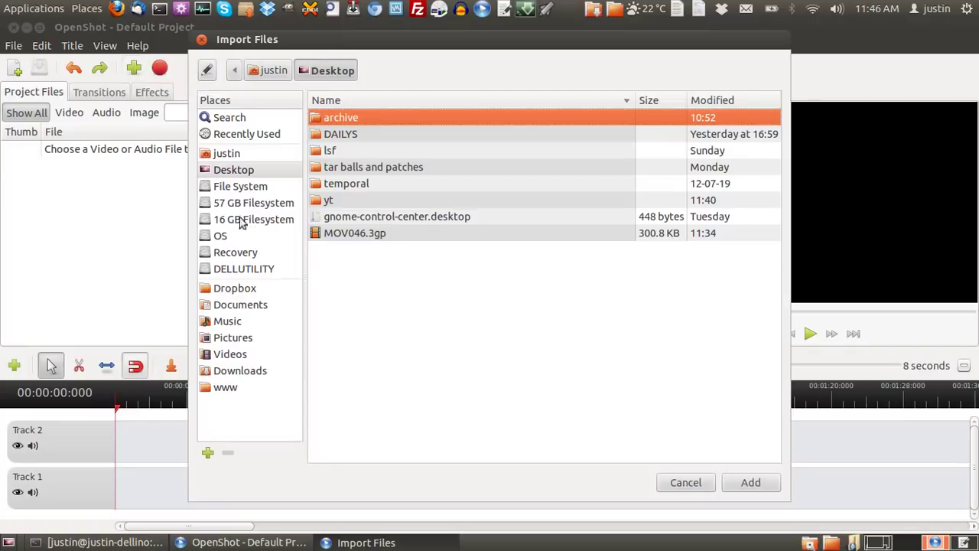
click(358, 234)
click(736, 485)
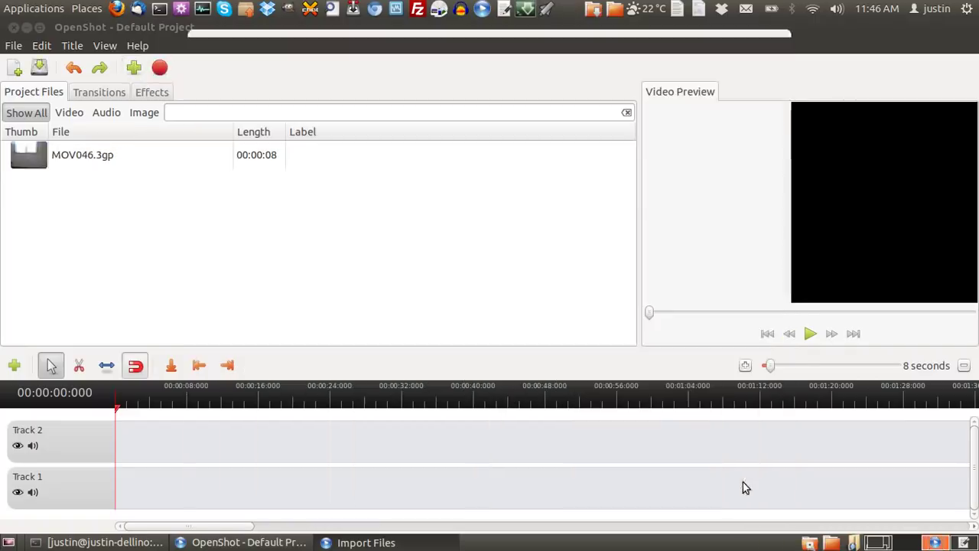
click(51, 163)
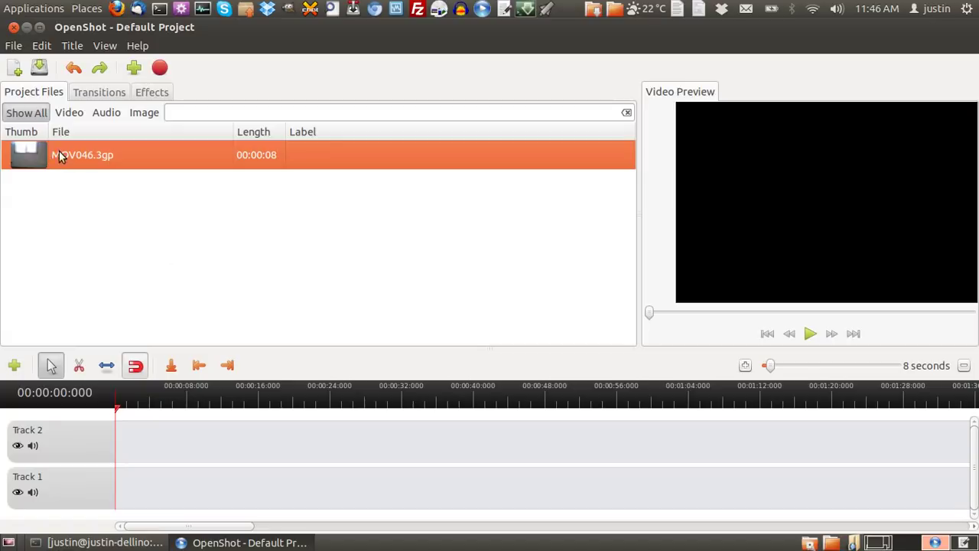
Place MOV046.3gp at the start of Track 2 and put a duplicate right after it.
drag(59, 150, 142, 442)
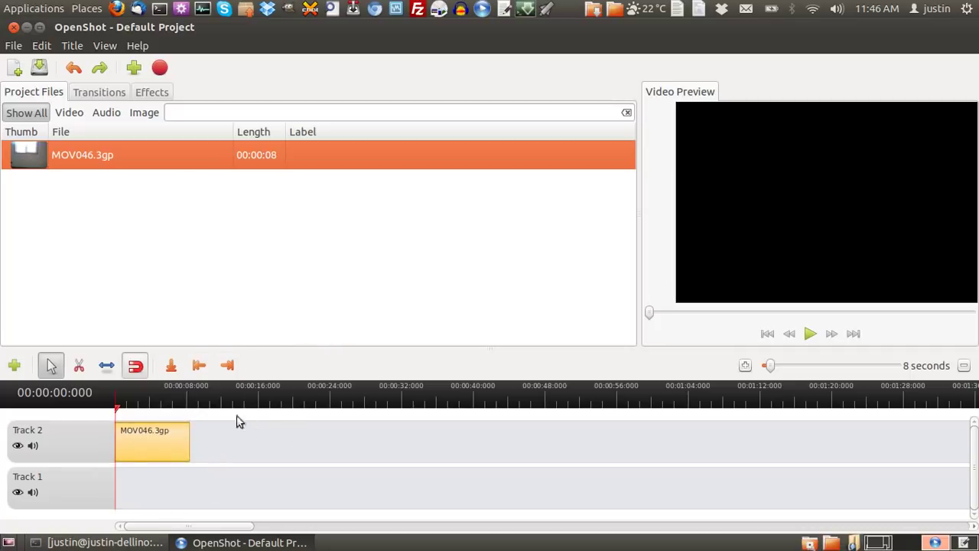
drag(163, 441, 145, 441)
right_click(169, 432)
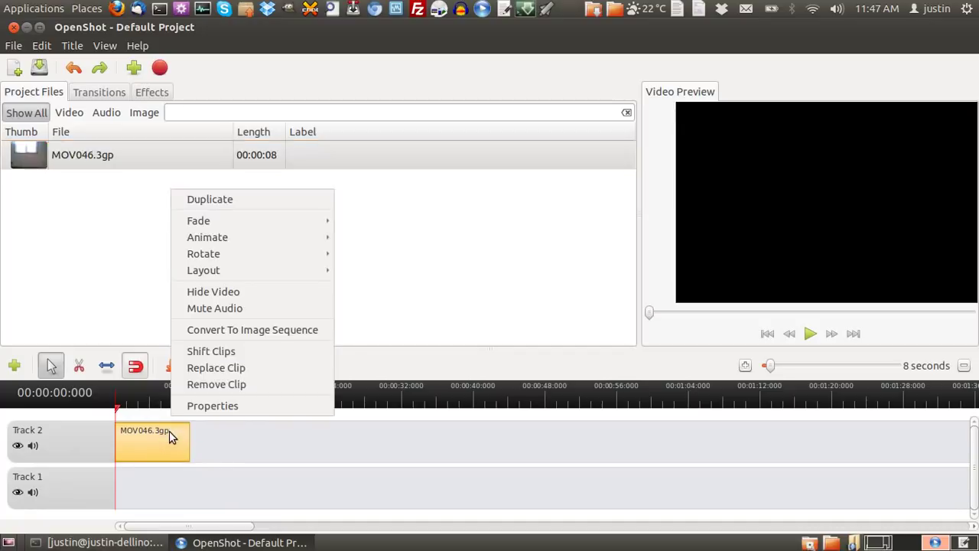
click(231, 200)
drag(175, 429, 217, 433)
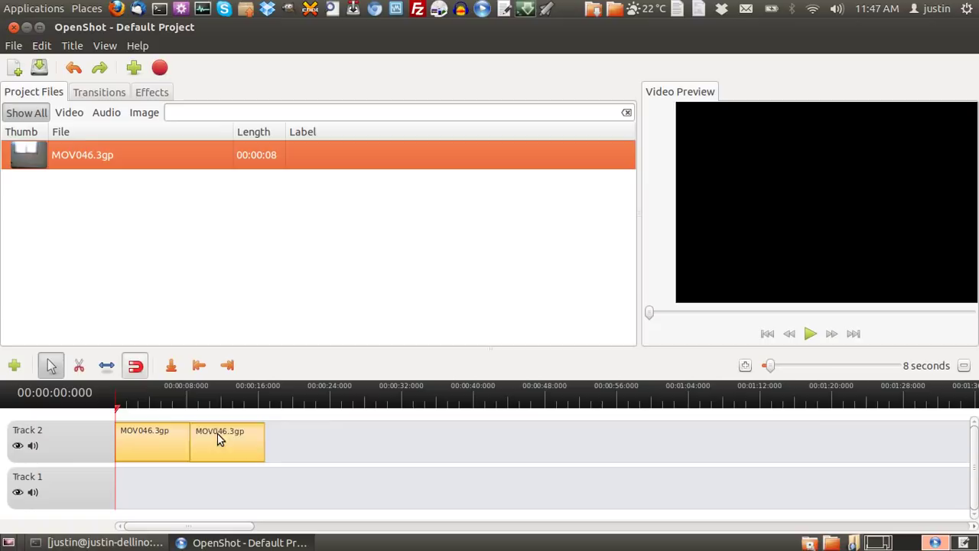
right_click(166, 444)
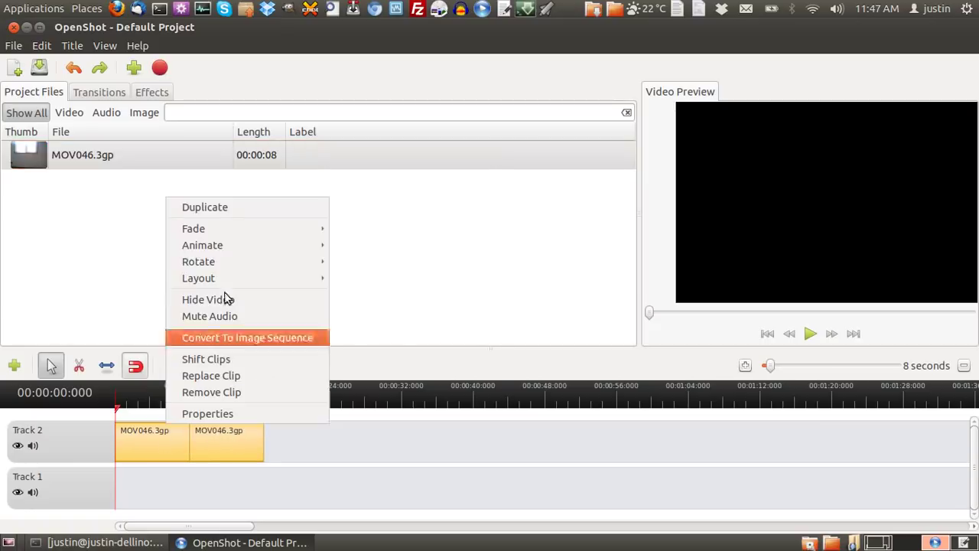
mouse_move(240, 234)
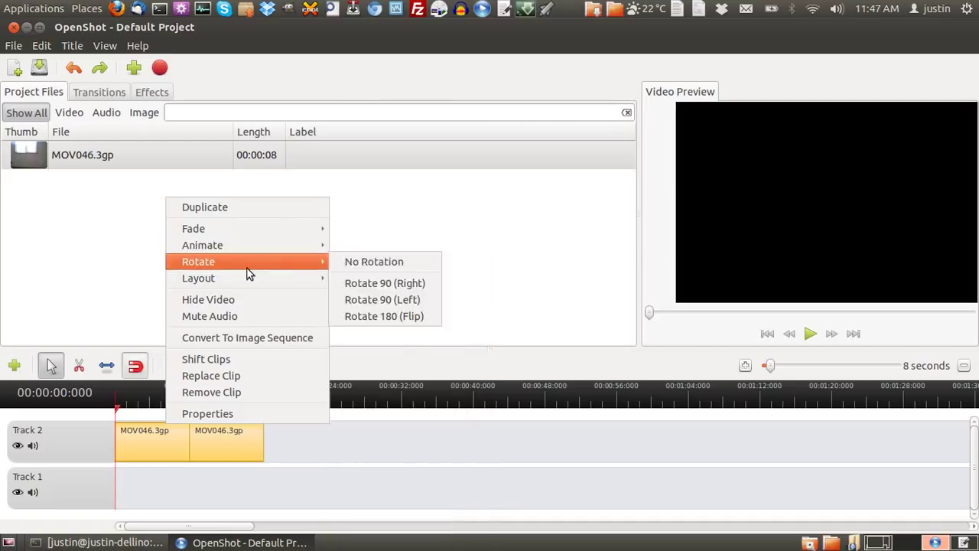
mouse_move(263, 283)
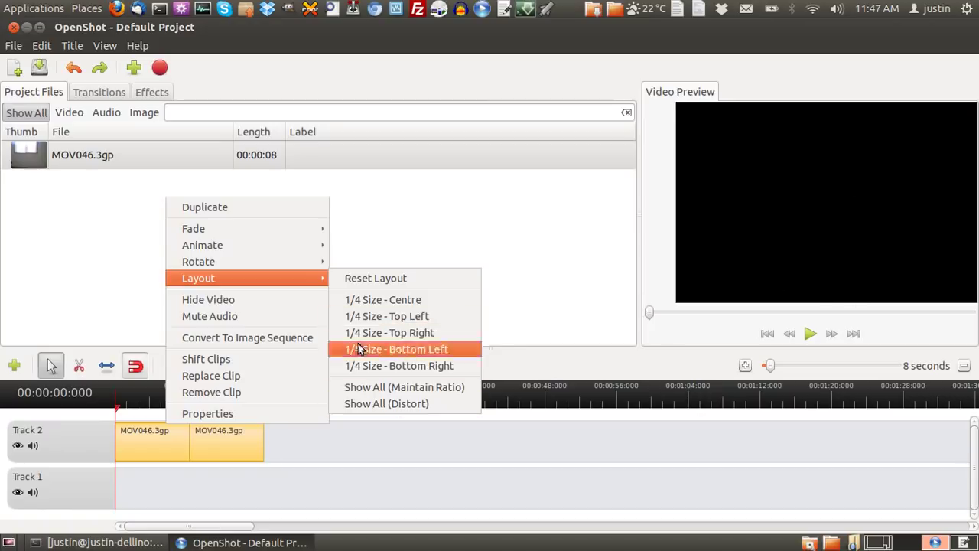
Add the Clock left to right transition at the start of Track 2's first clip.
click(80, 279)
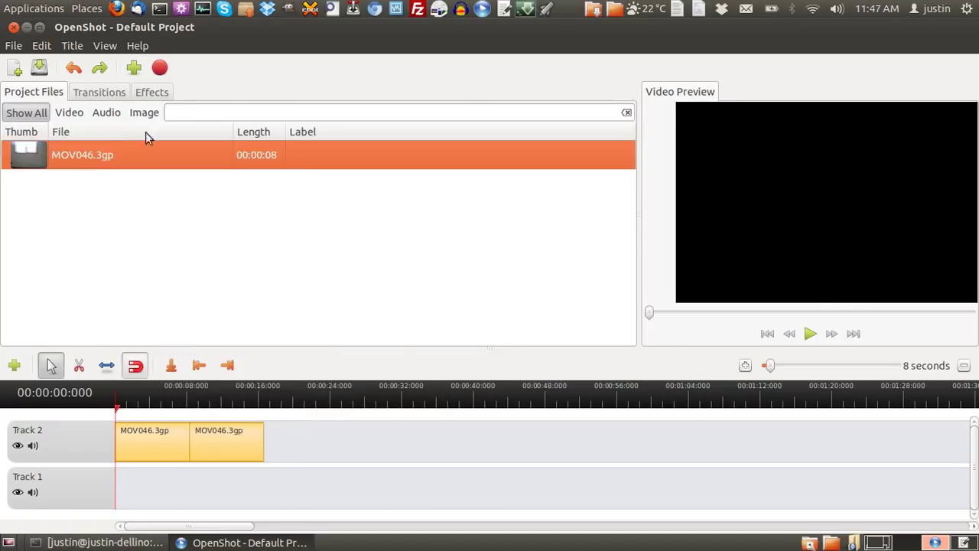
click(101, 92)
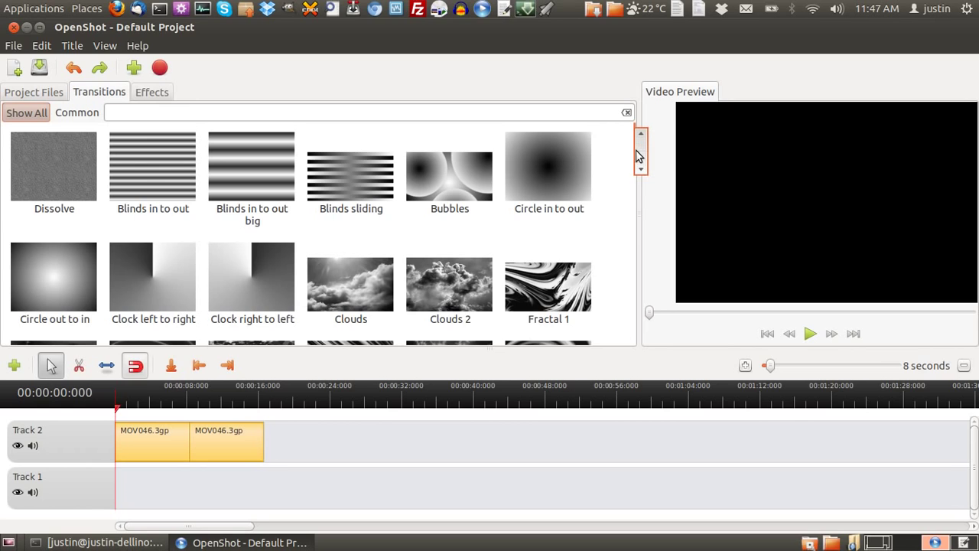
scroll(511, 274, down, 5)
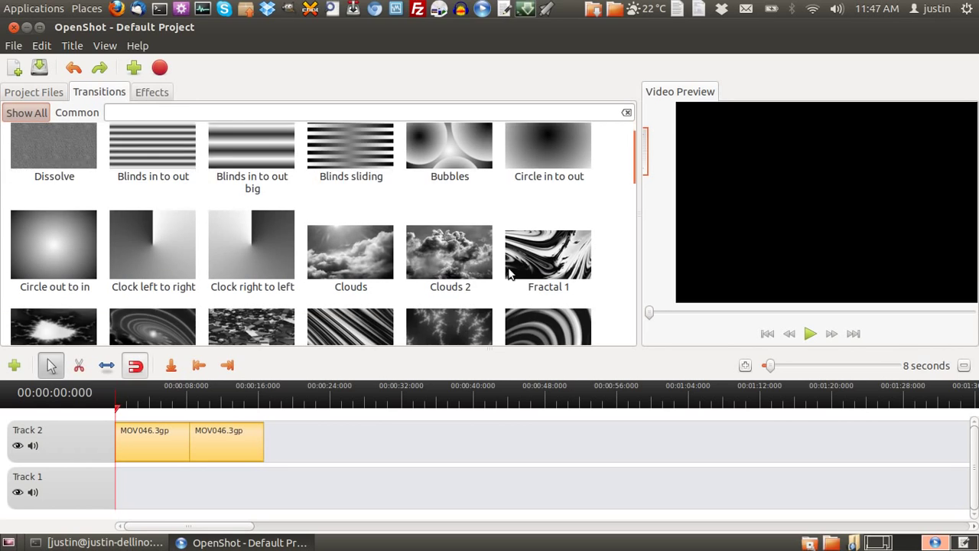
scroll(398, 253, up, 3)
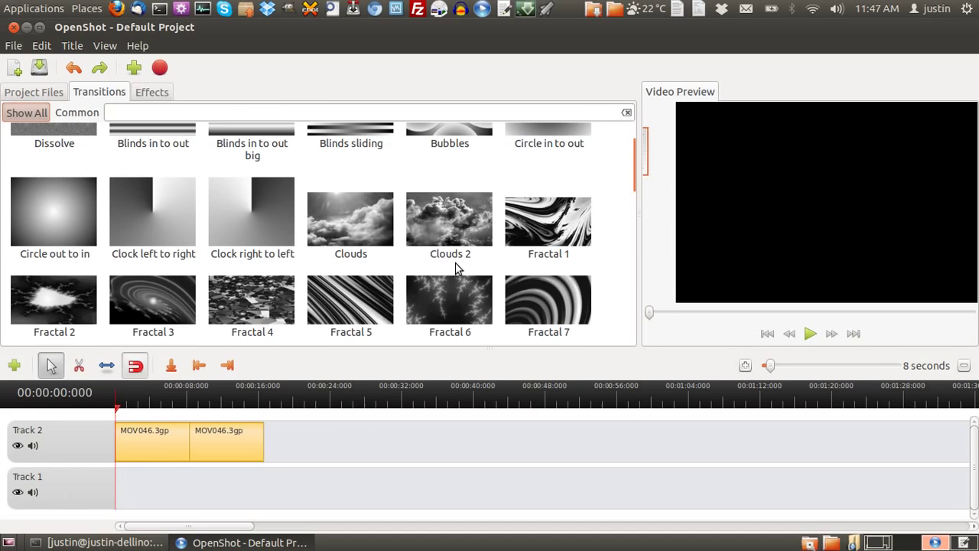
scroll(428, 279, up, 2)
scroll(344, 282, down, 1)
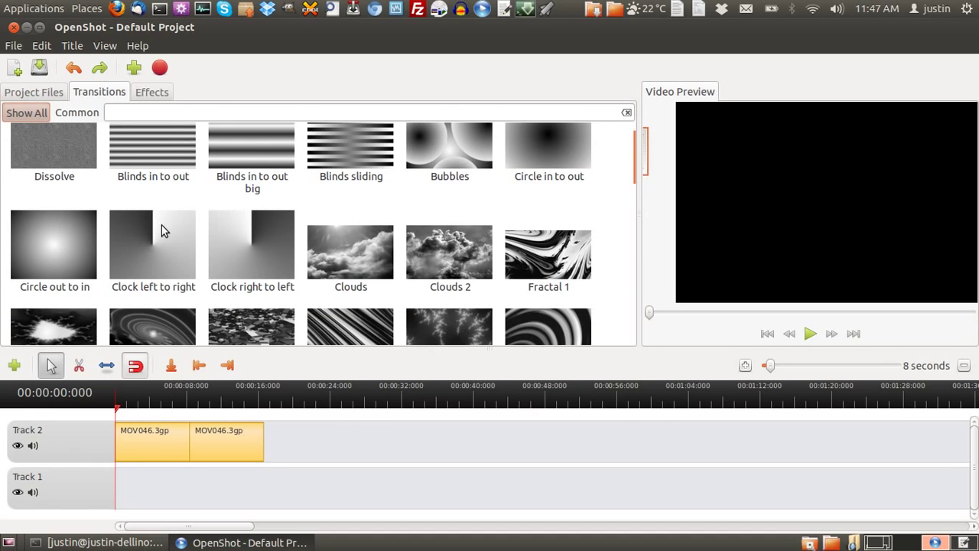
drag(133, 235, 140, 465)
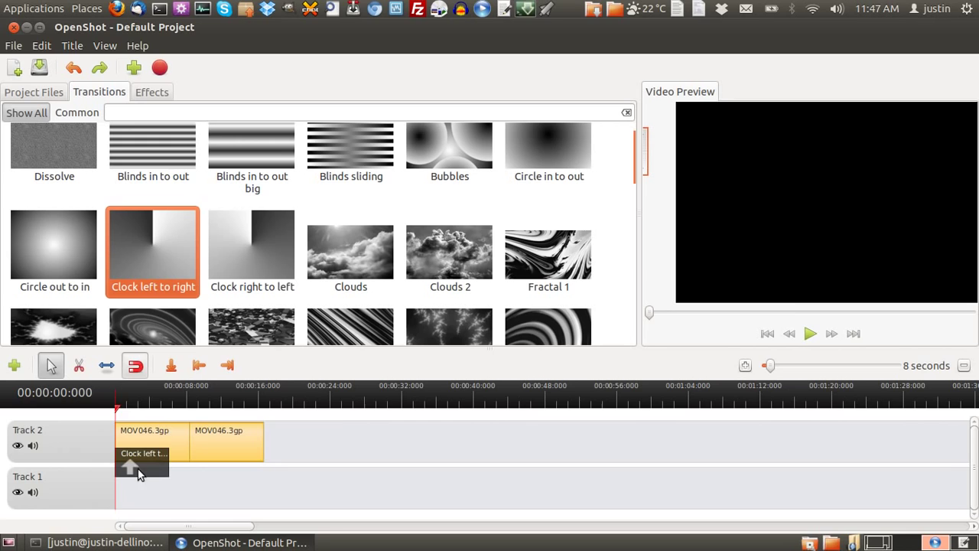
Preview the project to about 00:00:07, pause, and show the effects library.
click(809, 334)
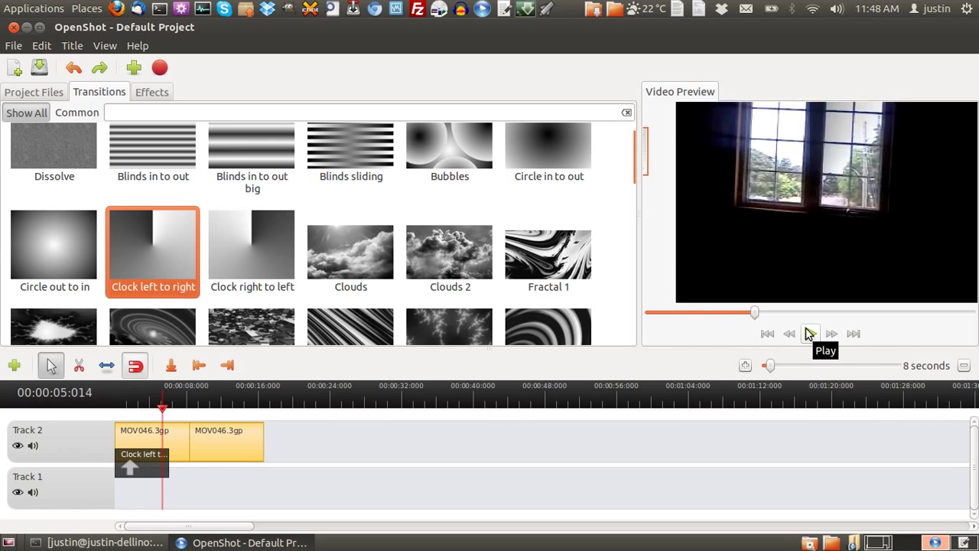
click(809, 333)
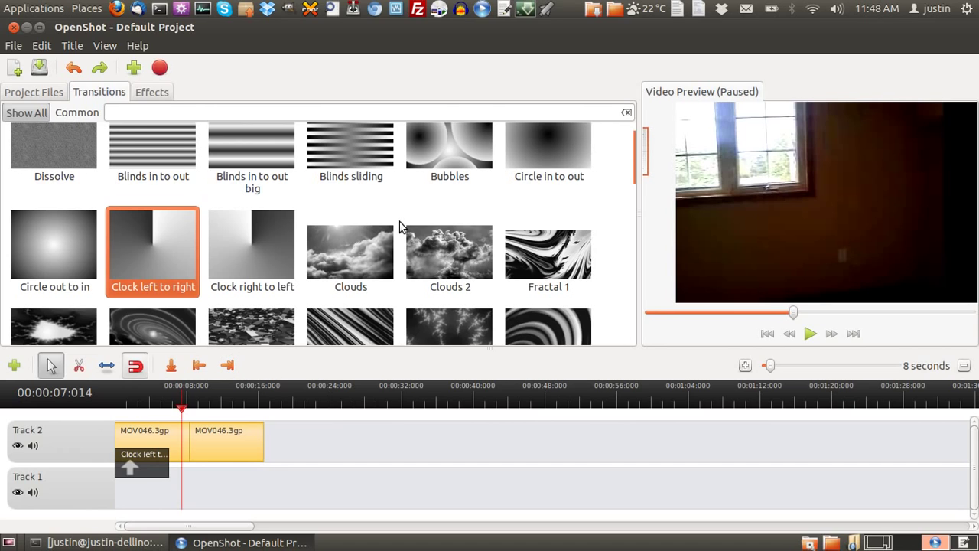
click(153, 93)
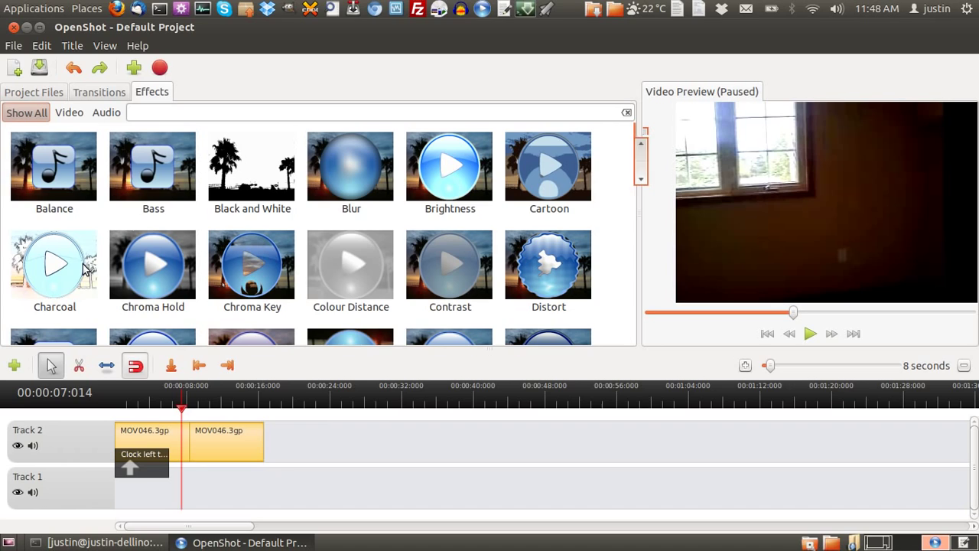
Apply Charcoal to the first clip, remove the Clock transition, and replay from the start.
drag(57, 266, 155, 435)
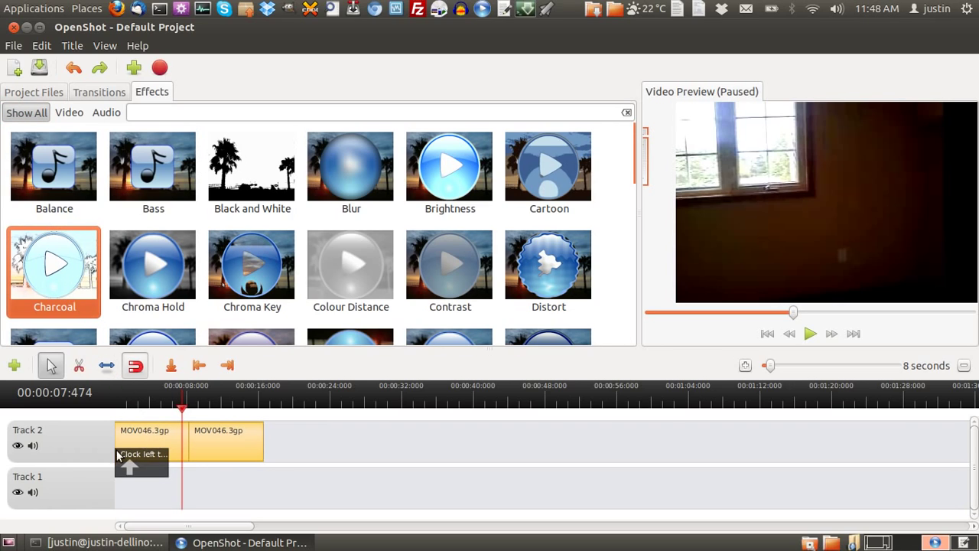
right_click(150, 463)
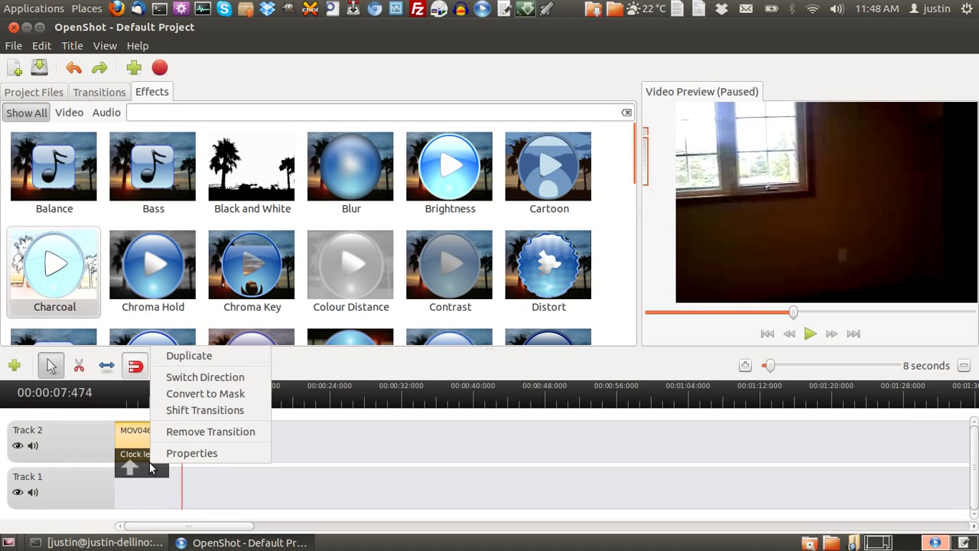
click(201, 432)
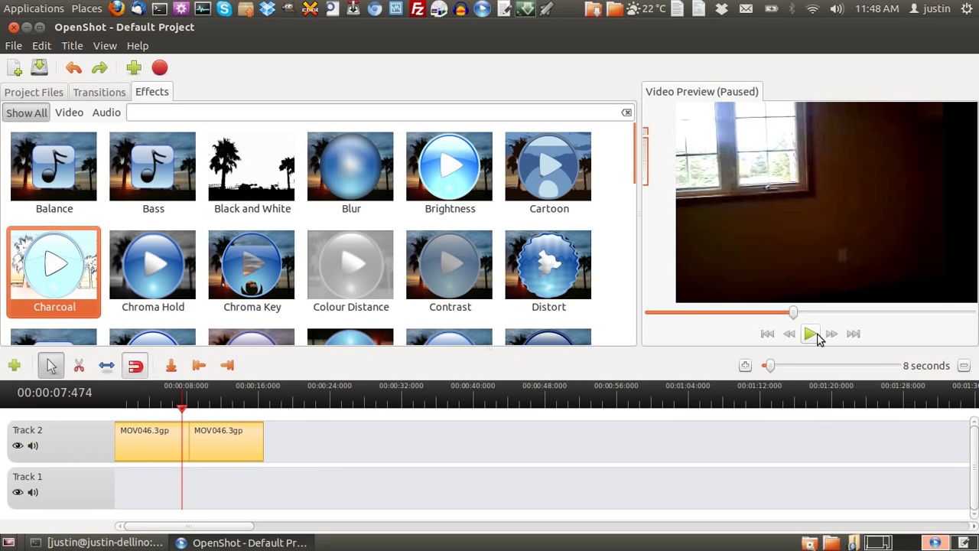
click(767, 333)
click(808, 333)
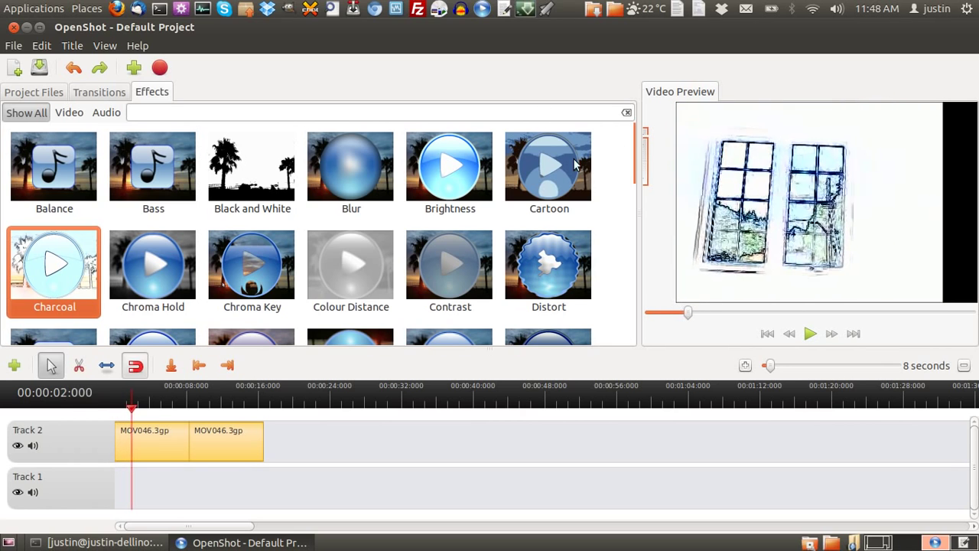
Apply the Distort effect to the first MOV046.3gp clip and preview it.
drag(552, 304, 133, 439)
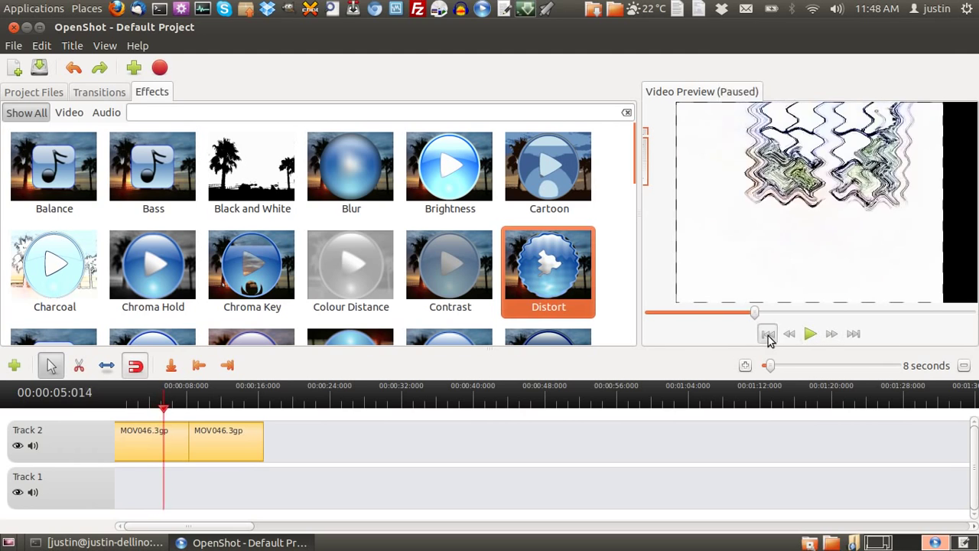
click(813, 335)
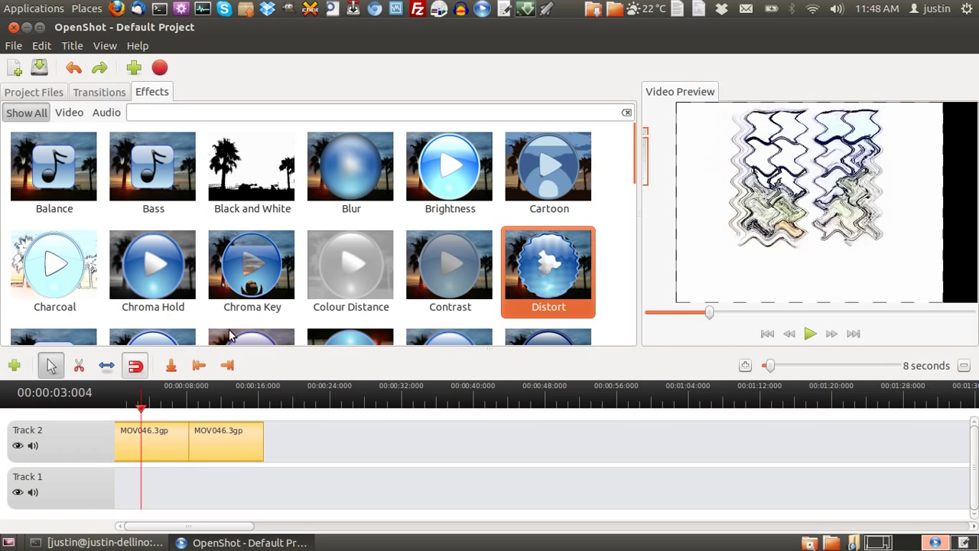
click(814, 336)
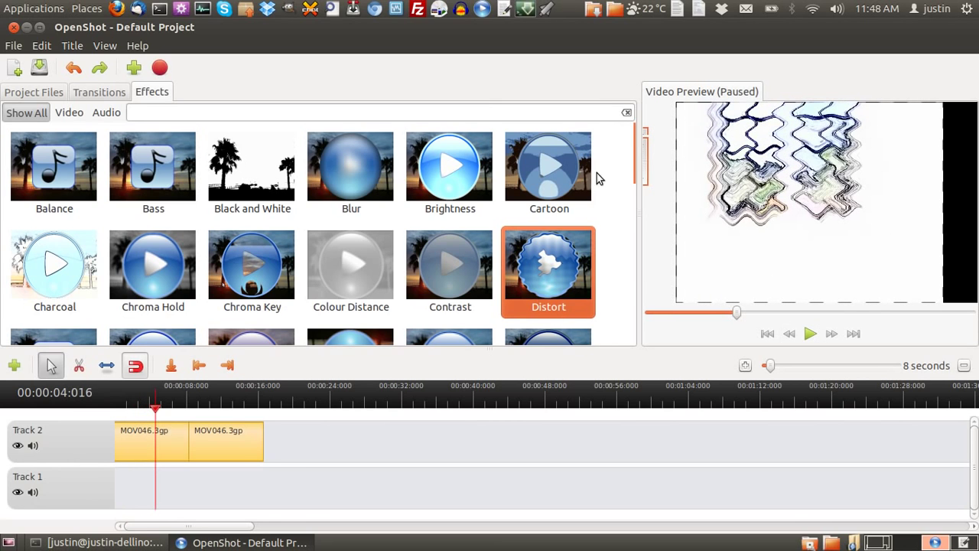
Add the Primary Colors effect to the first clip and preview the result.
drag(639, 162, 640, 271)
drag(369, 262, 127, 438)
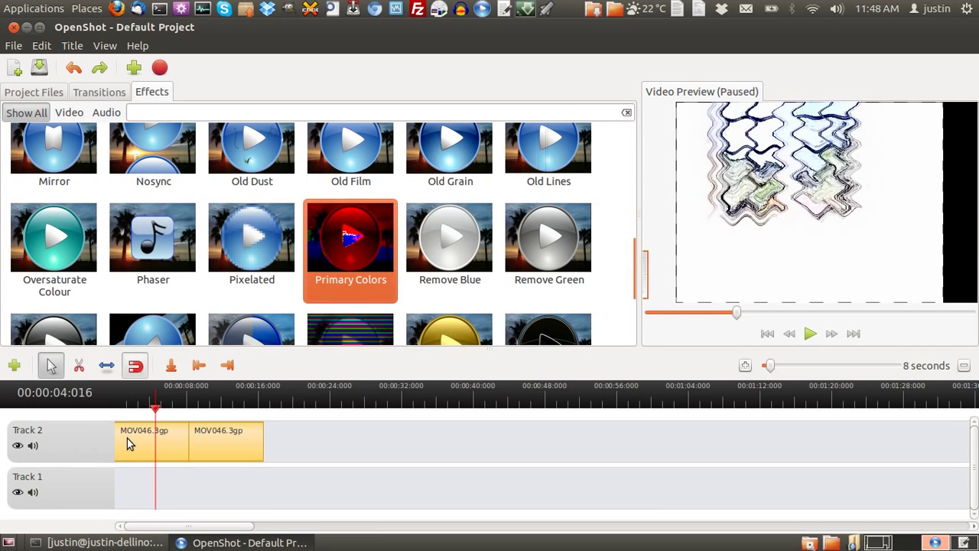
click(808, 334)
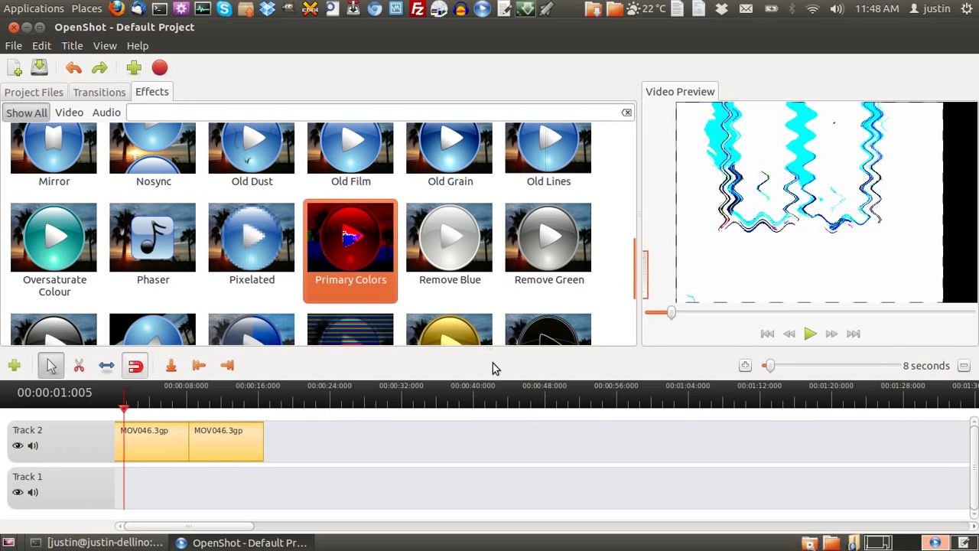
click(810, 334)
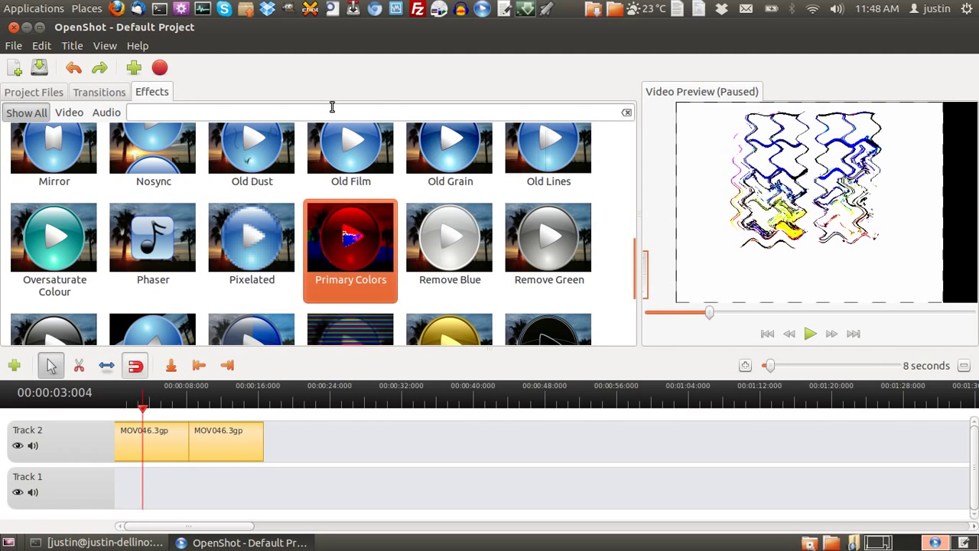
Open the Animated Title Editor with Title > New Animated Title and browse its templates.
click(72, 46)
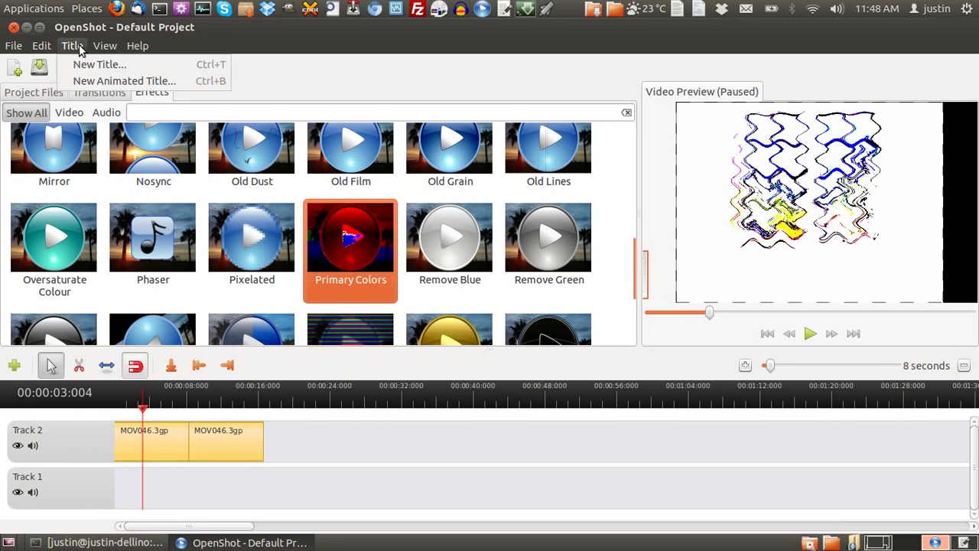
click(90, 82)
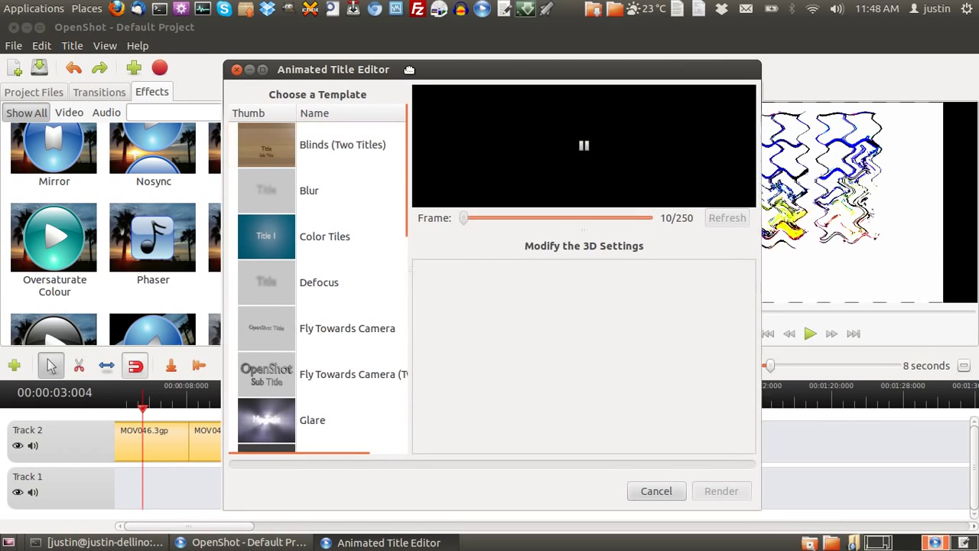
click(73, 45)
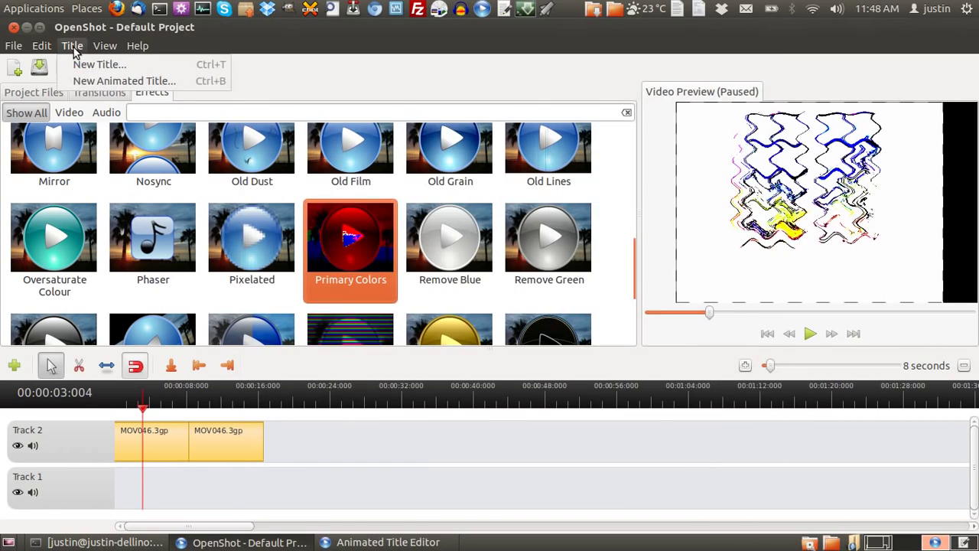
click(91, 82)
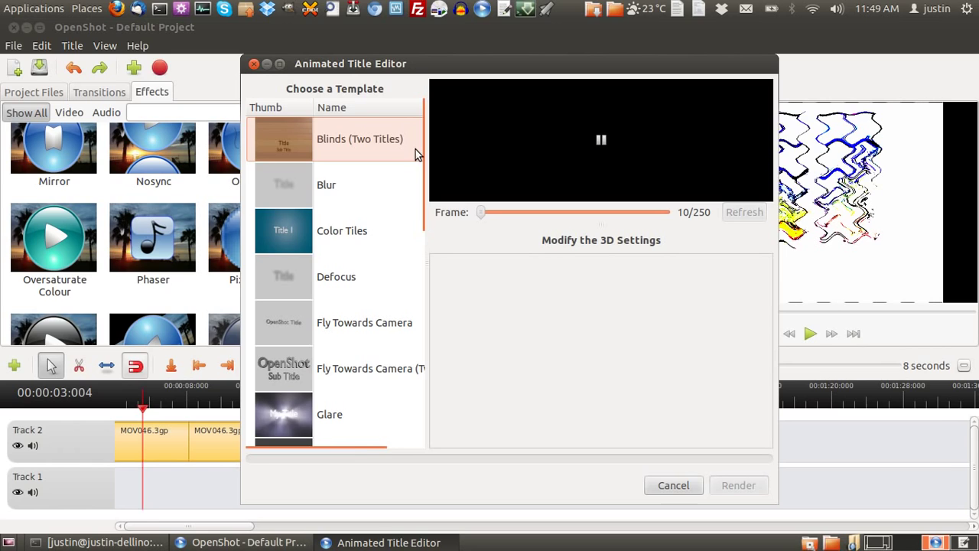
scroll(428, 153, down, 1)
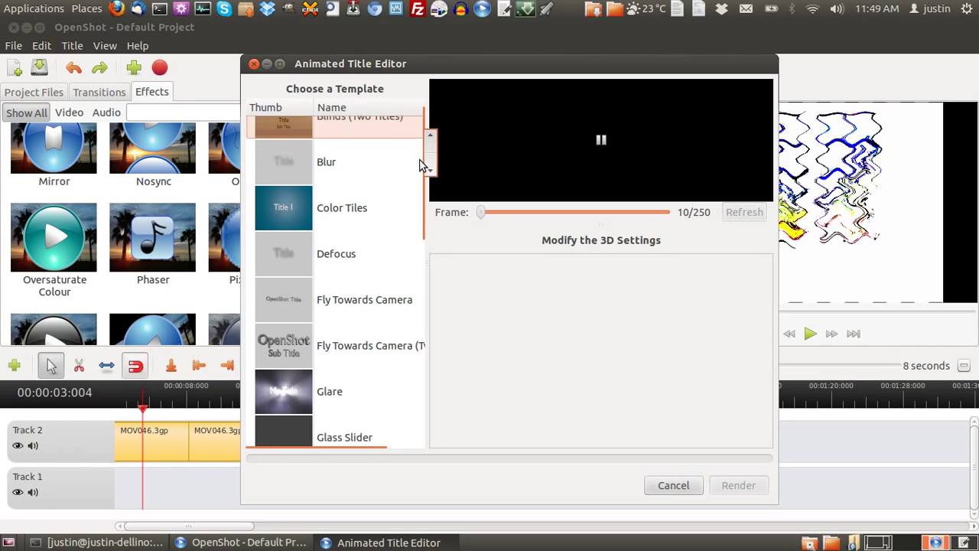
Pick Color Tiles, set Title 1 to 'family holidays 2012', and blank Titles 2 and 3.
click(323, 203)
drag(688, 267, 450, 247)
key(Tab)
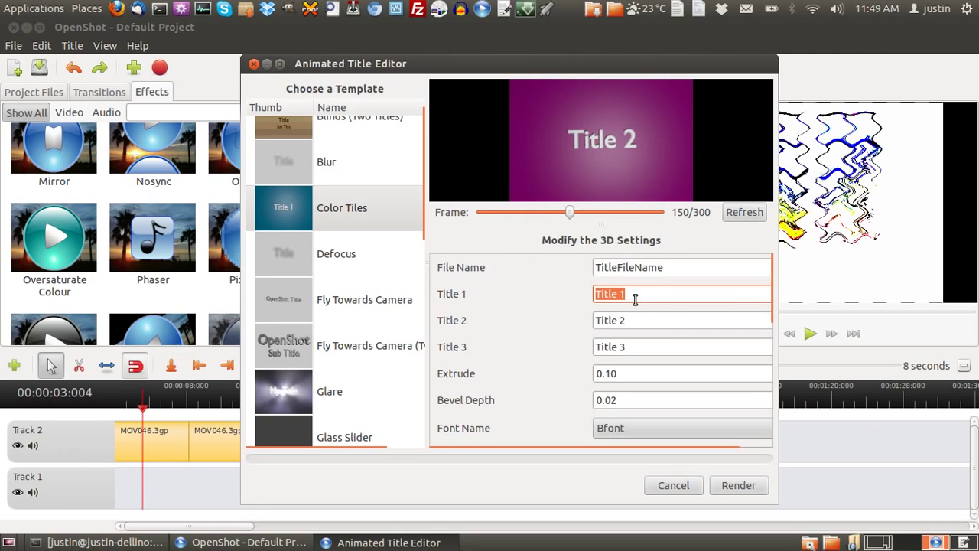
text(family)
key(Tab)
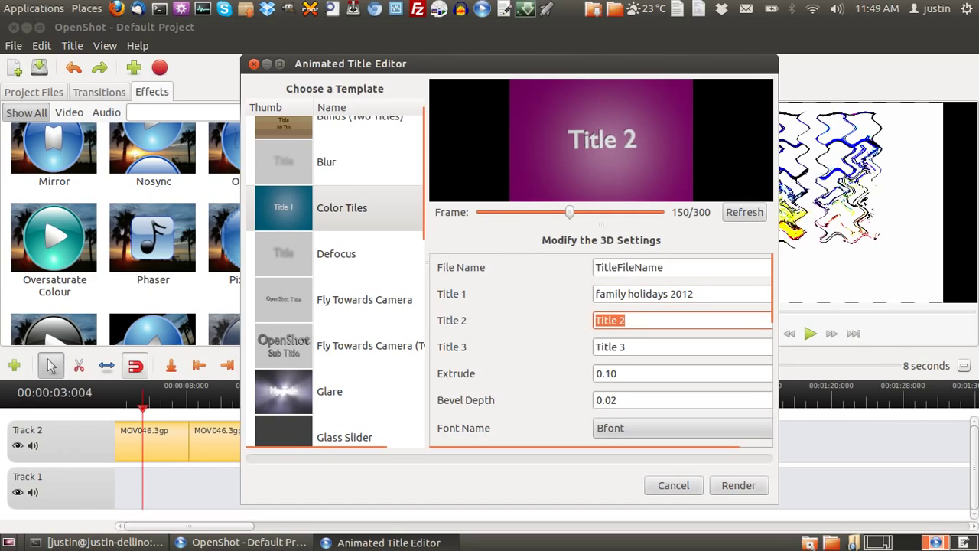
key(BackSpace)
key(Tab)
key(BackSpace)
key(Tab)
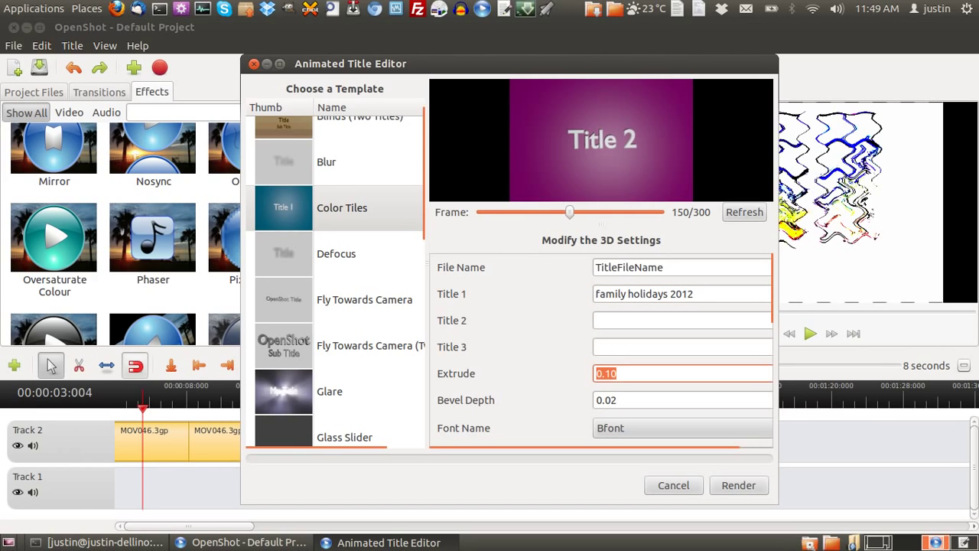
Start rendering the Color Tiles animated title and move the editor up-left to watch its preview.
click(742, 484)
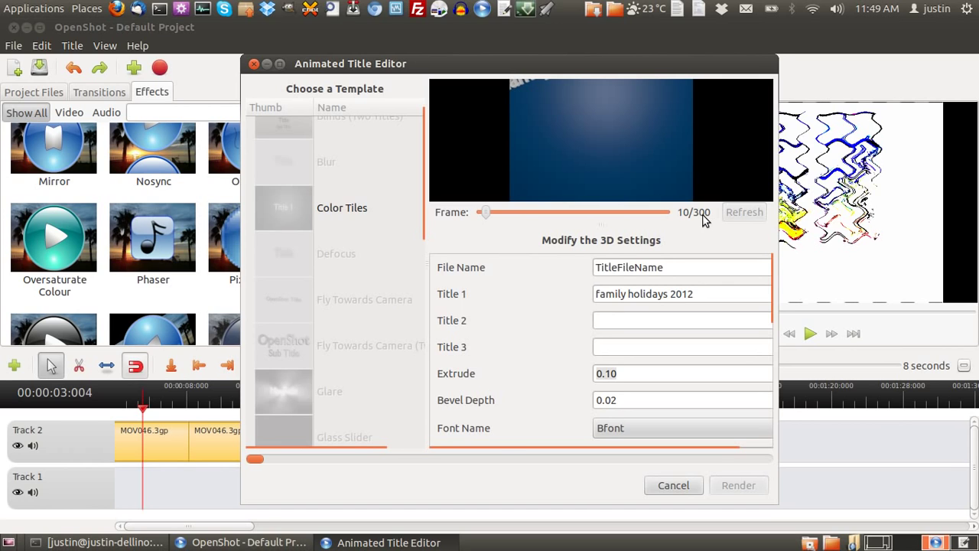
drag(539, 49, 501, 44)
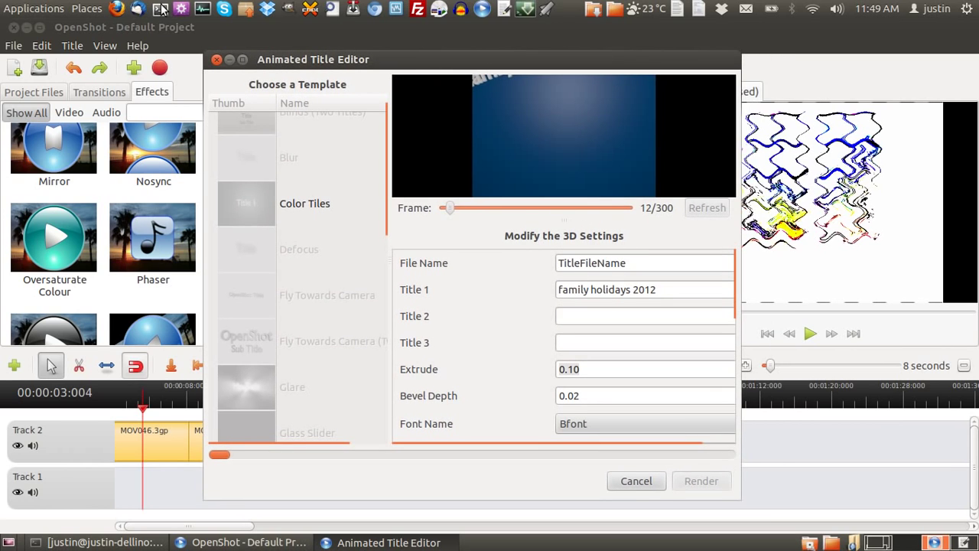
click(160, 8)
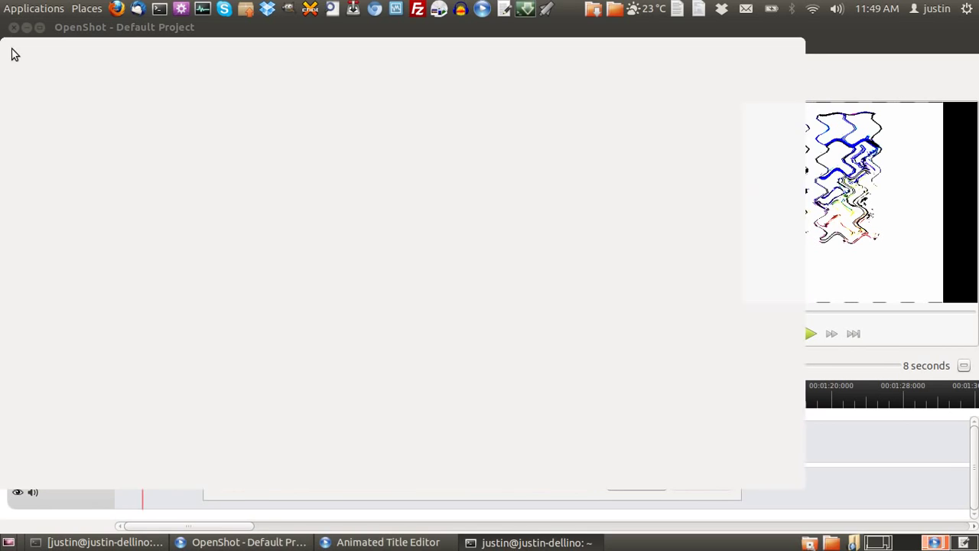
click(14, 54)
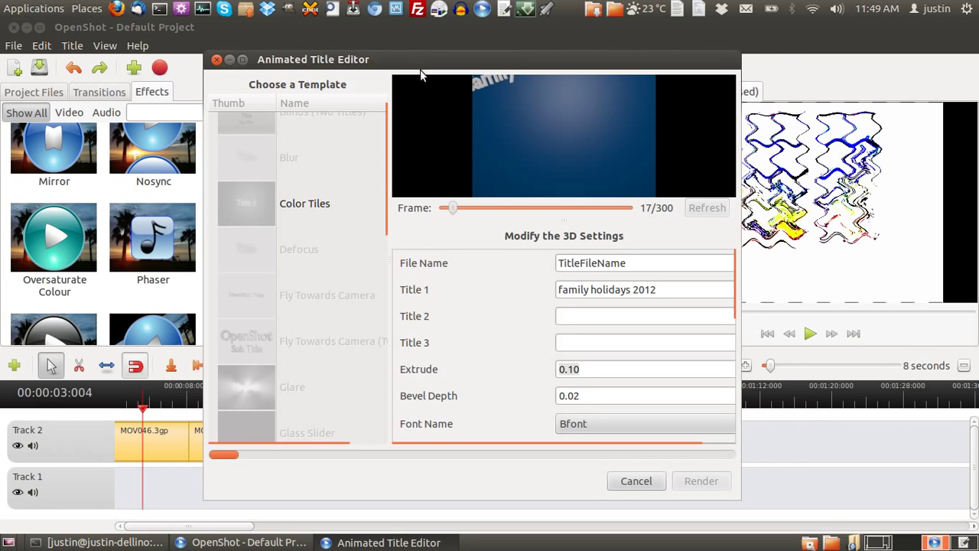
Watch the Color Tiles render preview reach frame 36 of 300, then cancel it and close the title editor.
drag(450, 66, 475, 74)
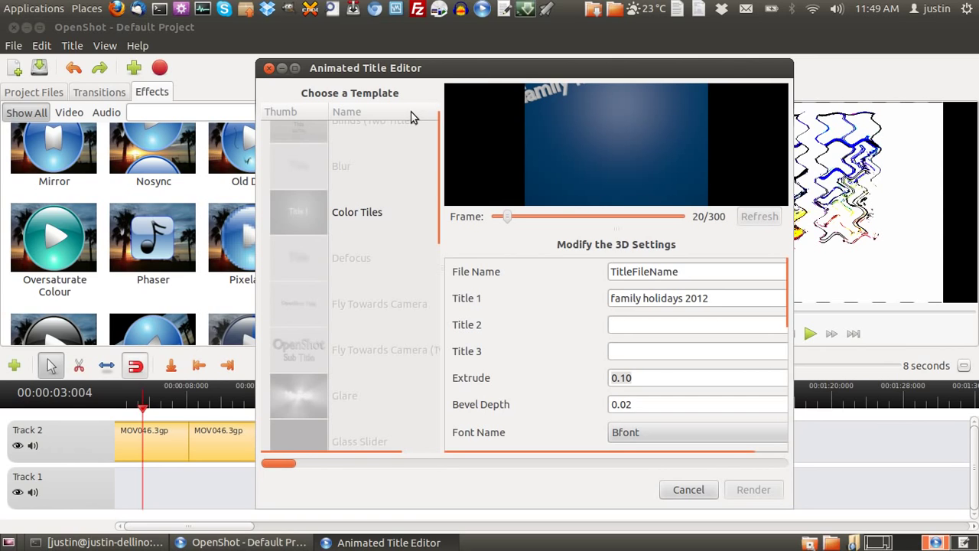
drag(511, 71, 582, 83)
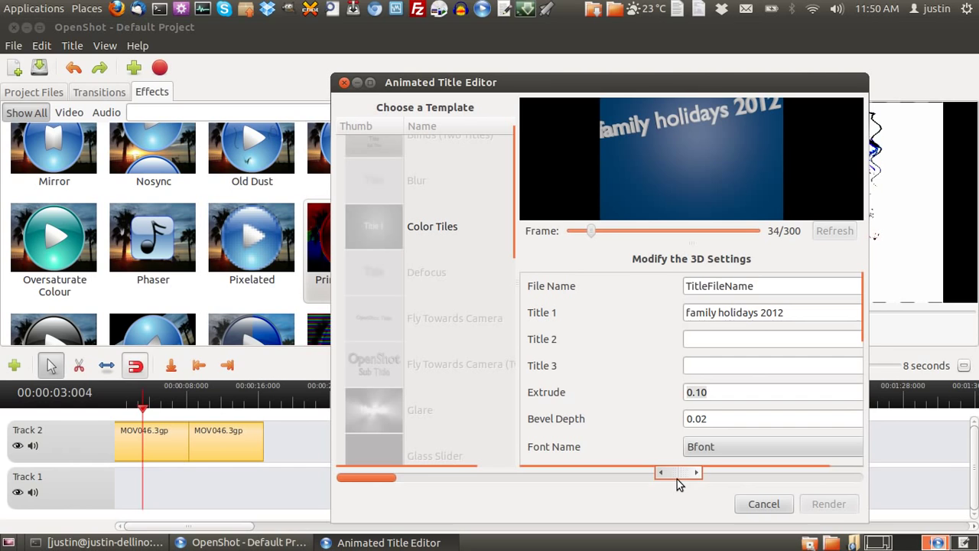
drag(660, 77, 564, 66)
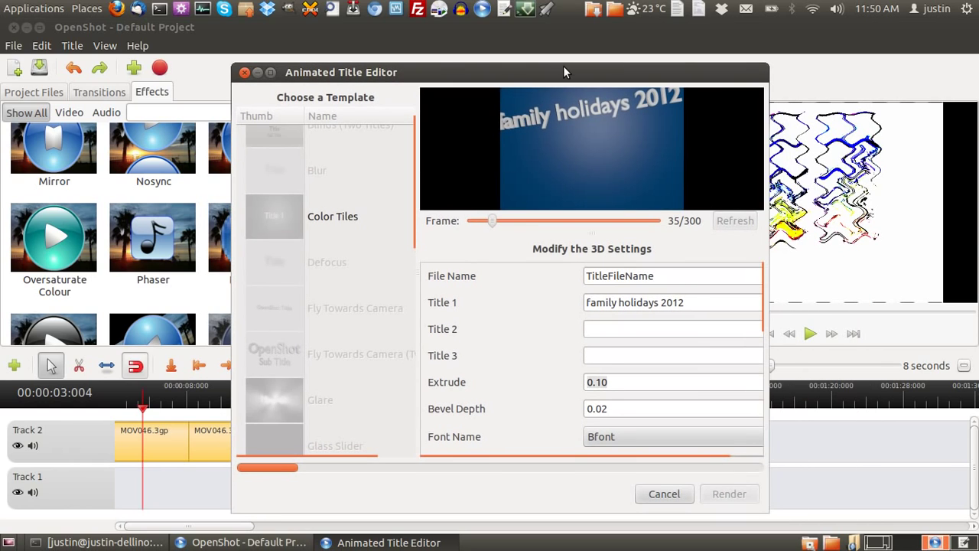
click(679, 495)
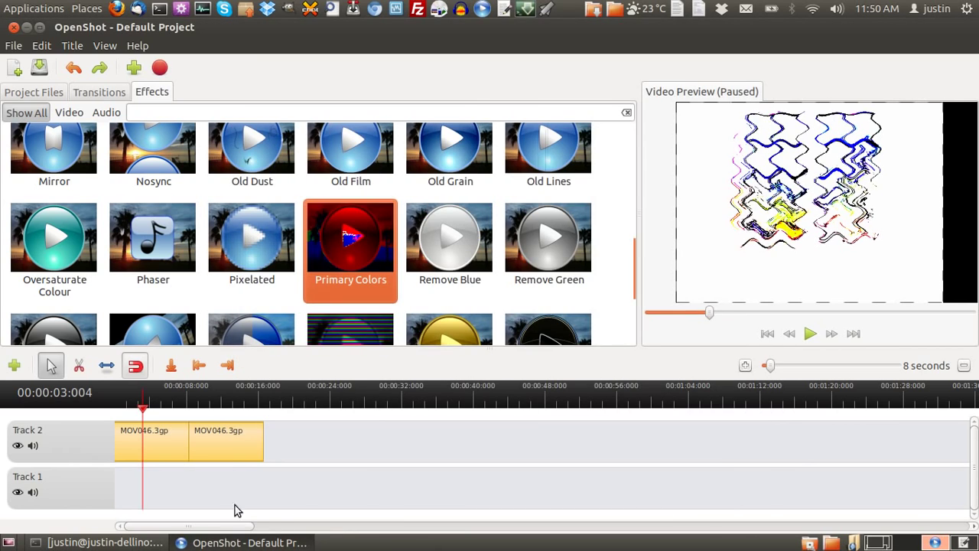